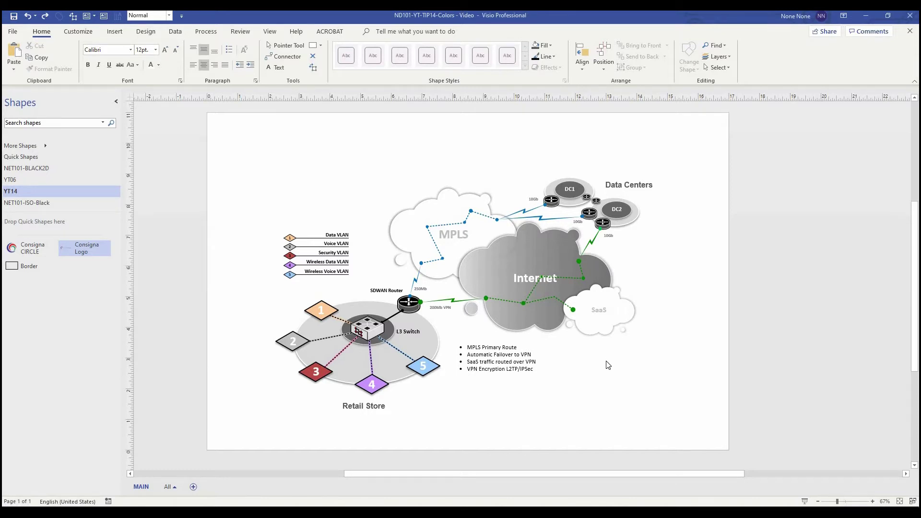
- Add the titled Border frame to the page and position the Consignia logo top-right
left_click_drag(30, 266, 458, 289)
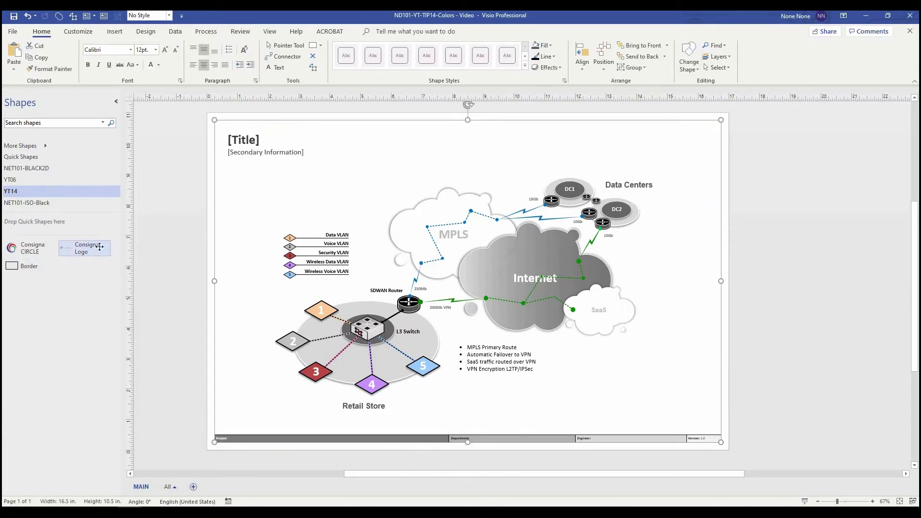
left_click_drag(79, 249, 473, 196)
left_click_drag(630, 164, 662, 152)
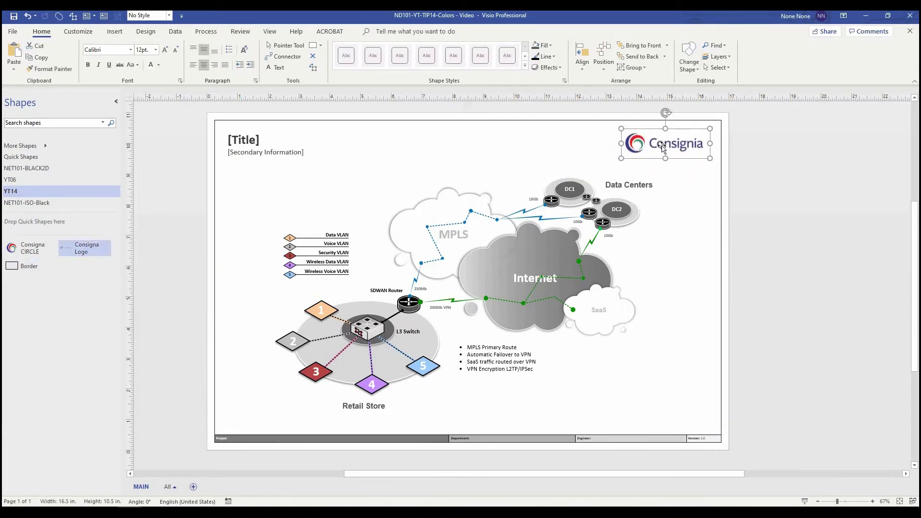
key("Escape")
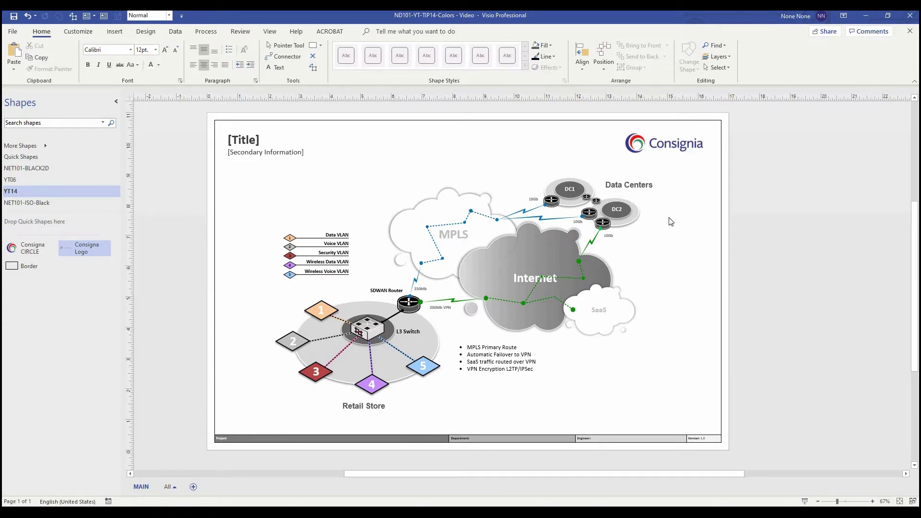
- Copy the Consignia logo from Visio and paste it onto the Paint canvas
left_click(663, 146)
right_click(663, 148)
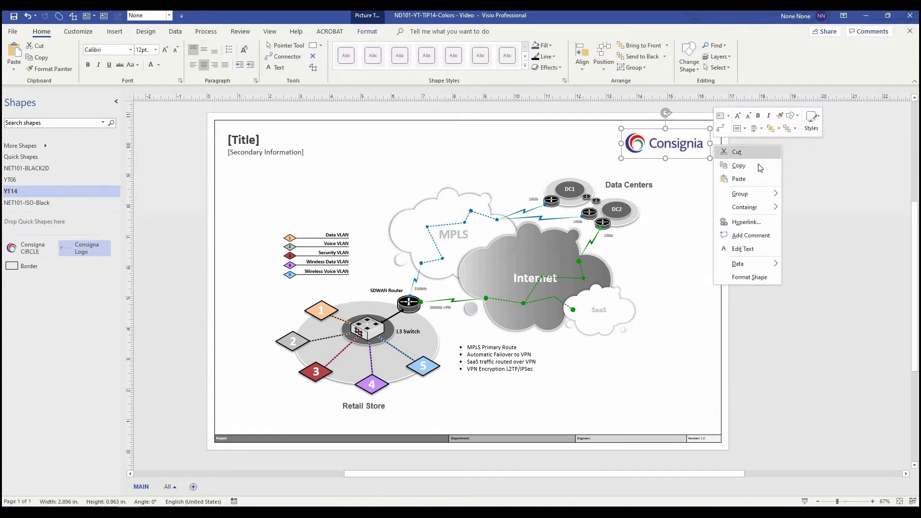
left_click(761, 166)
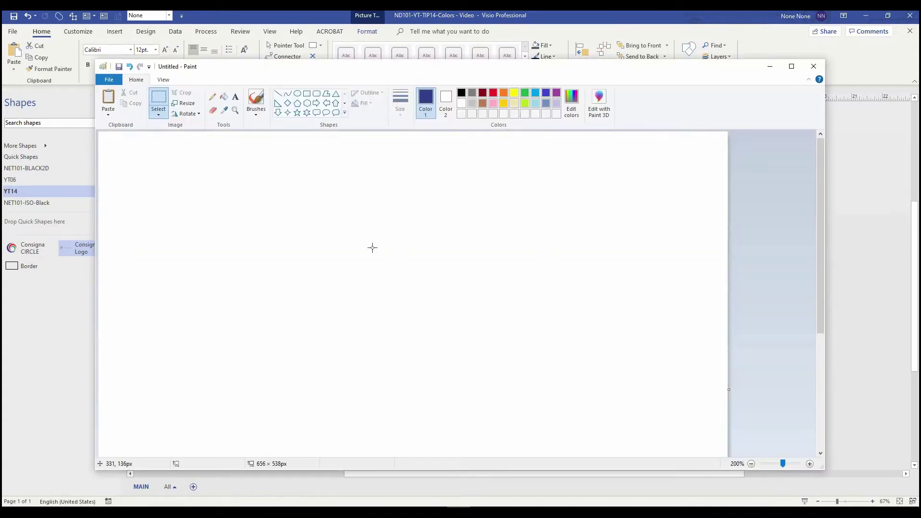
key("ctrl+v")
left_click(352, 229)
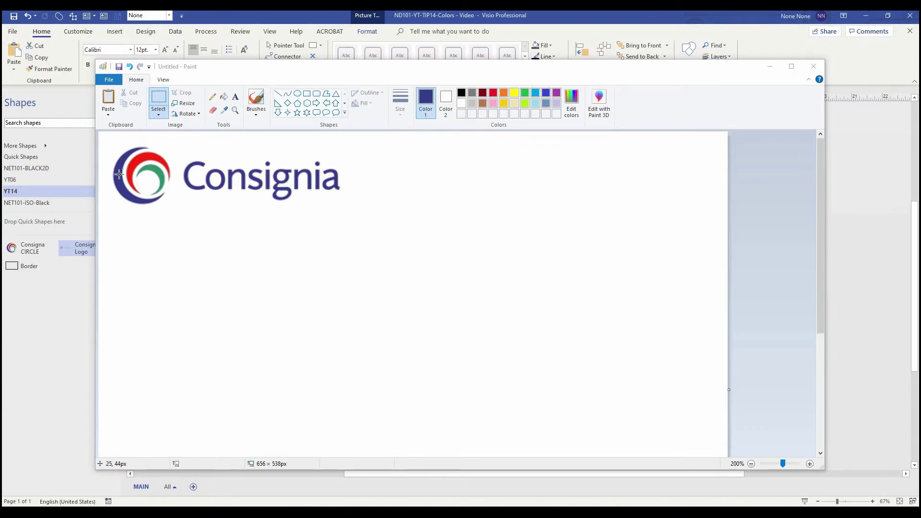
left_click(225, 114)
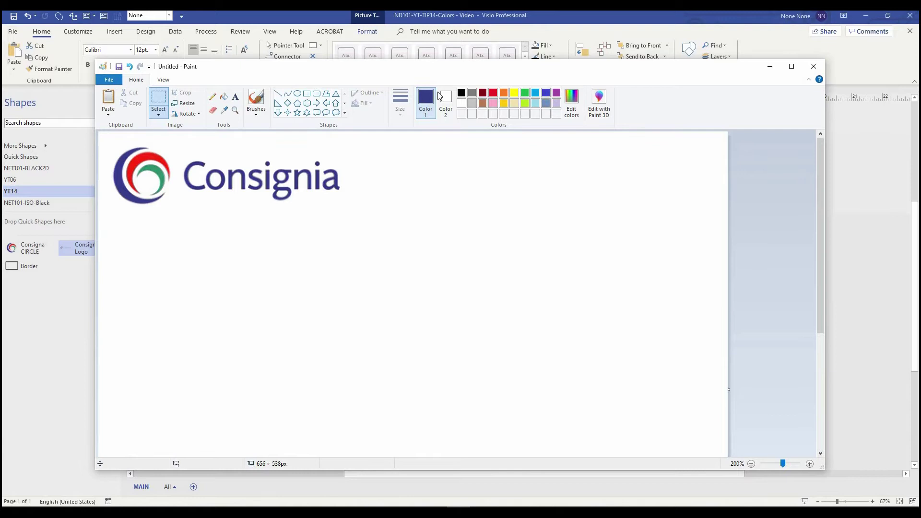
left_click(570, 98)
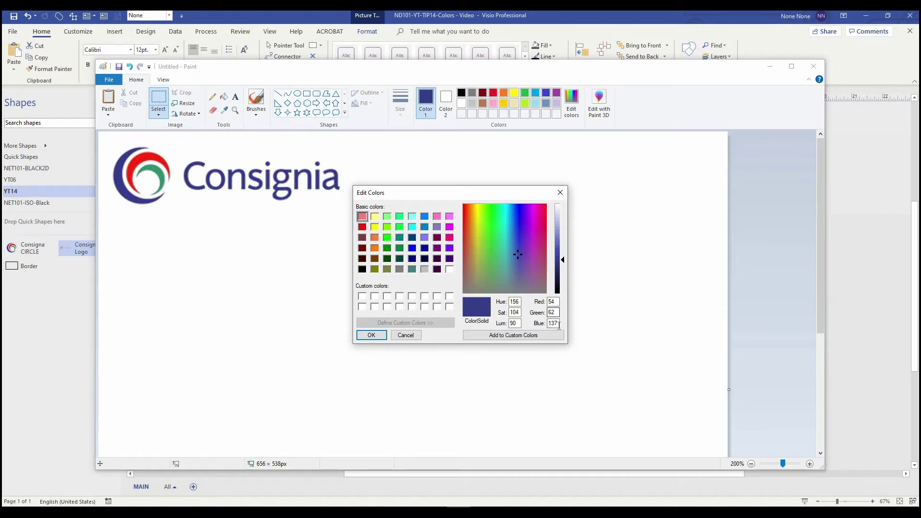
left_click(412, 336)
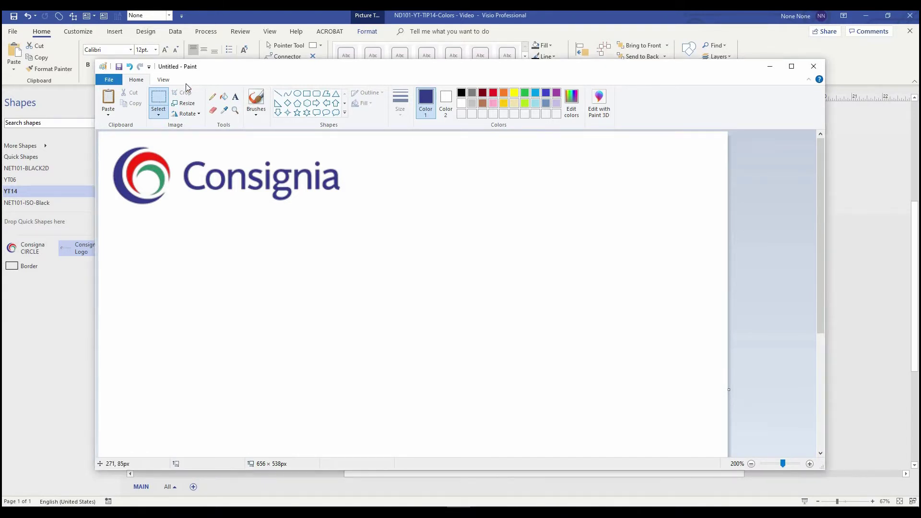
- Sample the logo's red with the Color picker and read its RGB values in Edit colors
left_click(224, 110)
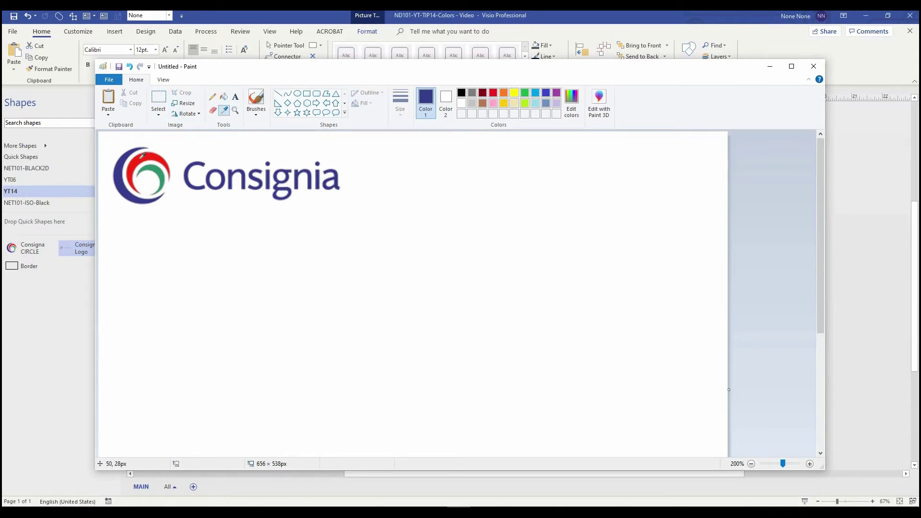
left_click(139, 157)
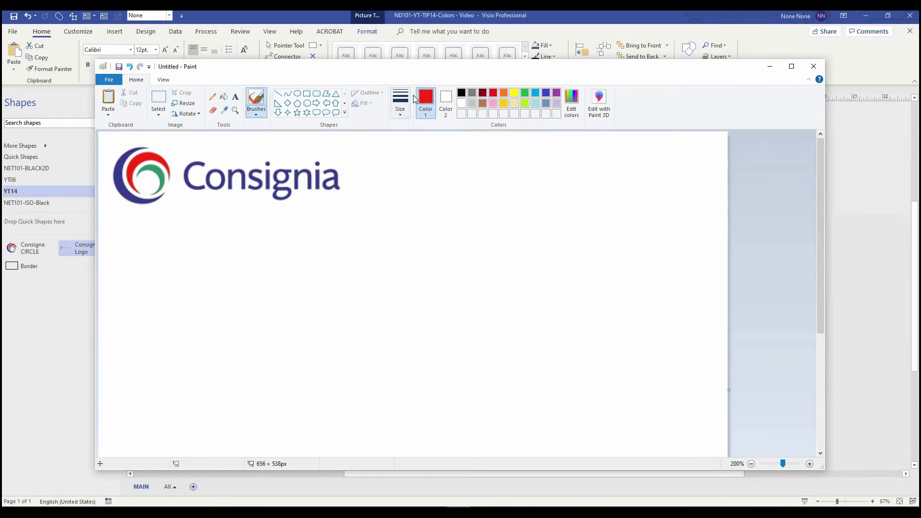
left_click(571, 101)
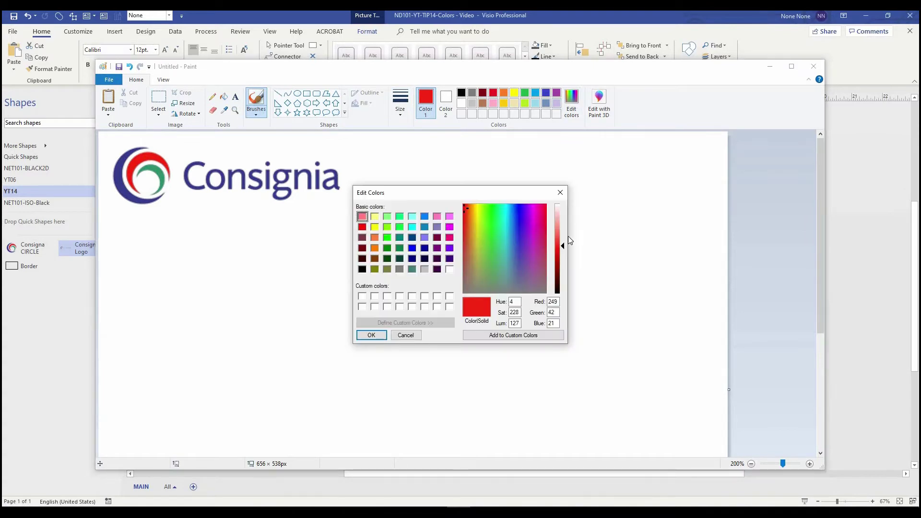
left_click(556, 313)
left_click(556, 324)
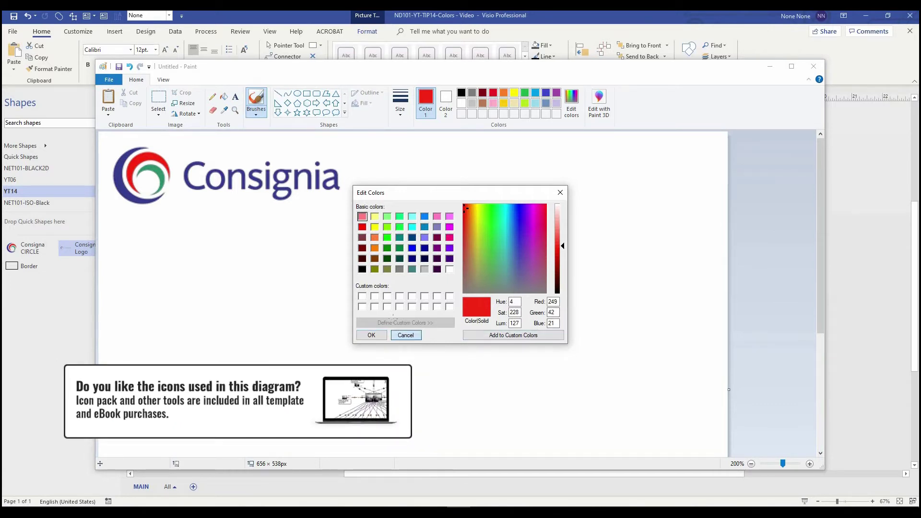
left_click(403, 336)
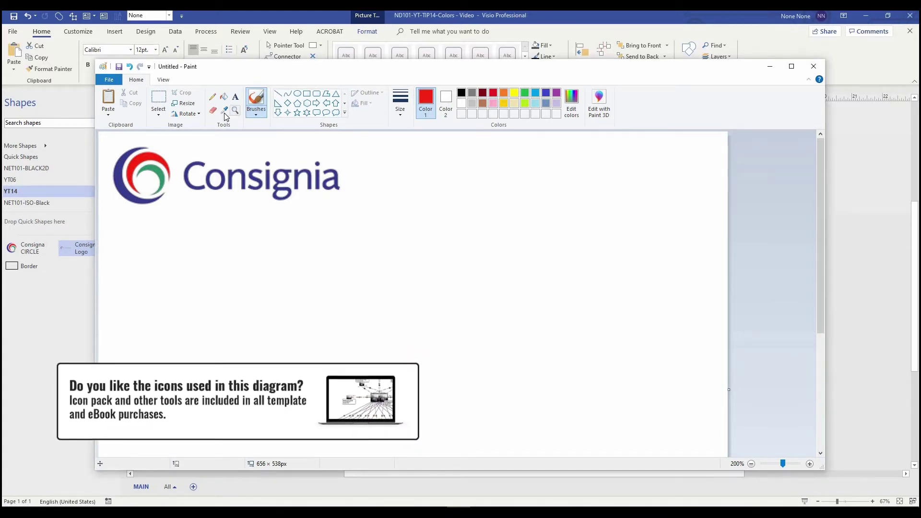
- Sample the logo's green, read its values, then minimize Paint back to Visio
left_click(226, 112)
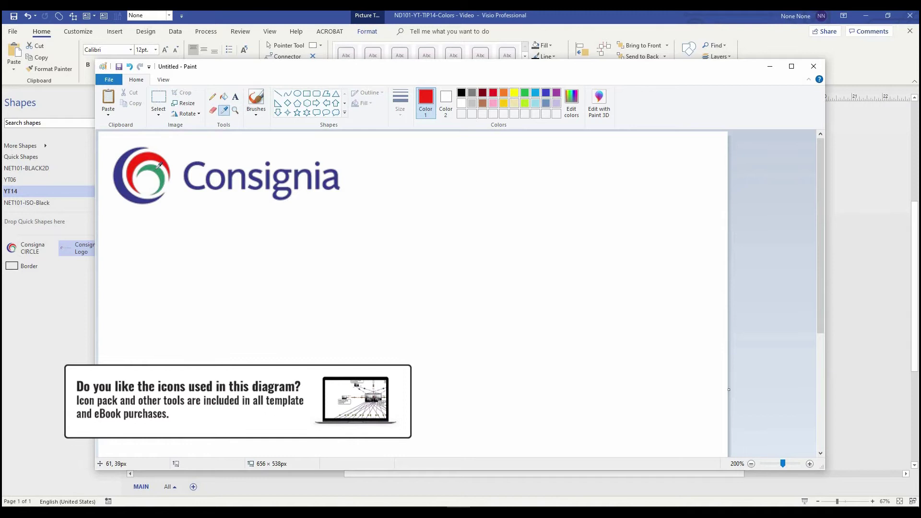
left_click(152, 167)
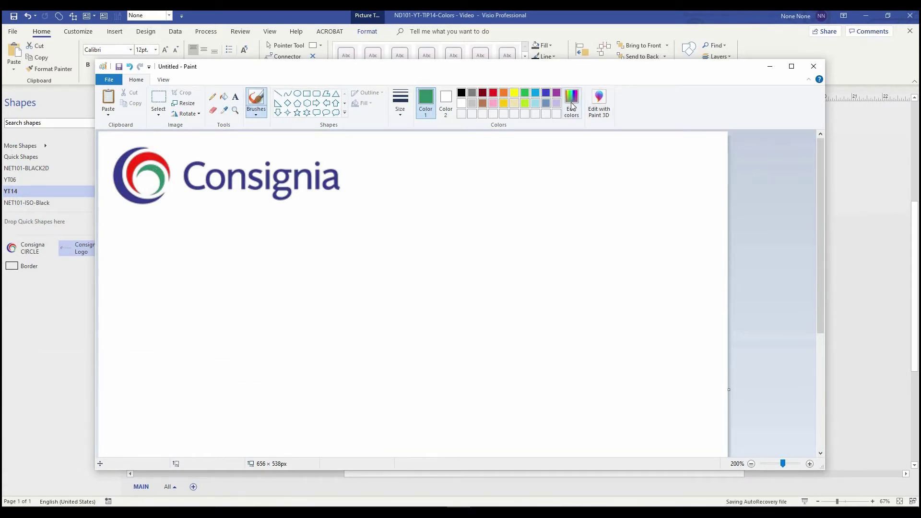
left_click(571, 101)
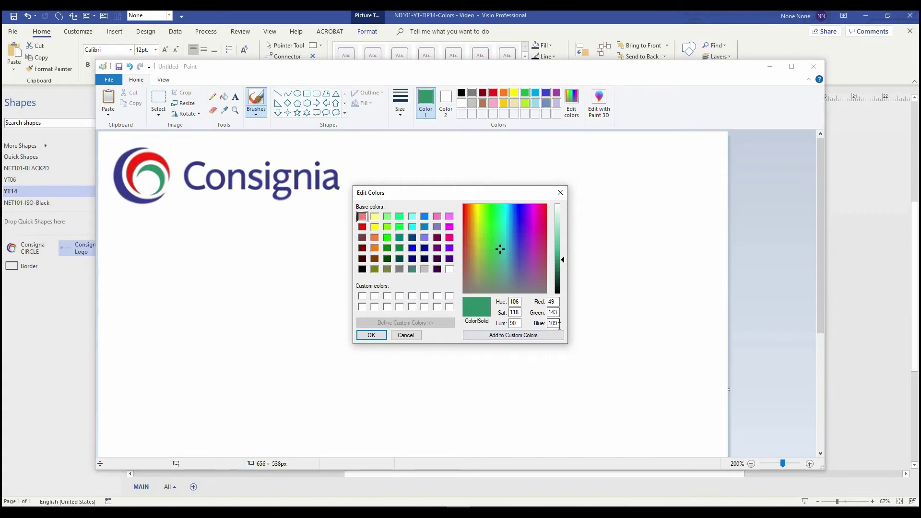
left_click(407, 336)
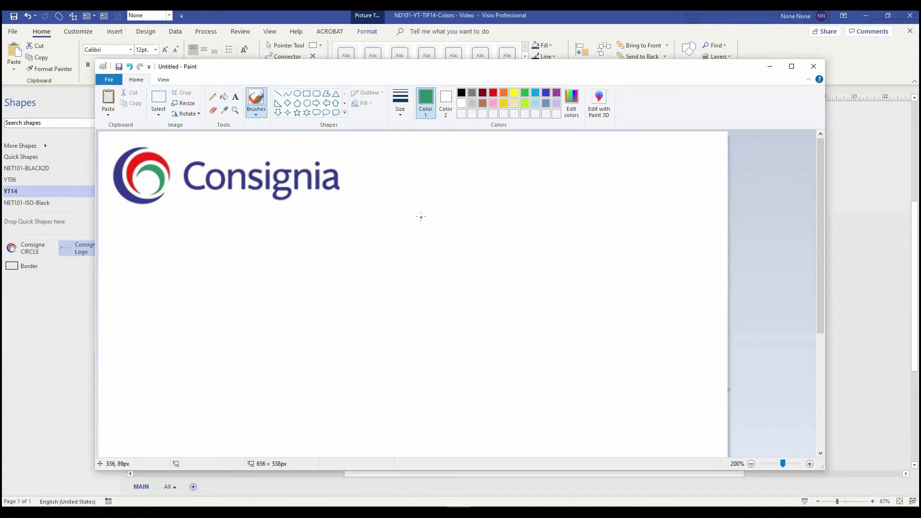
left_click(769, 67)
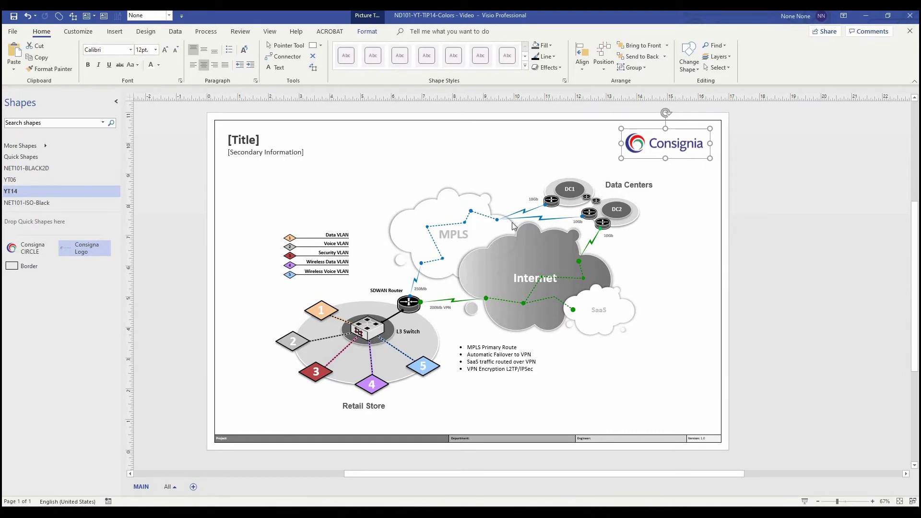
- Fill the border's Project footer bar with the logo's dark navy blue as a custom RGB colour
key("Escape")
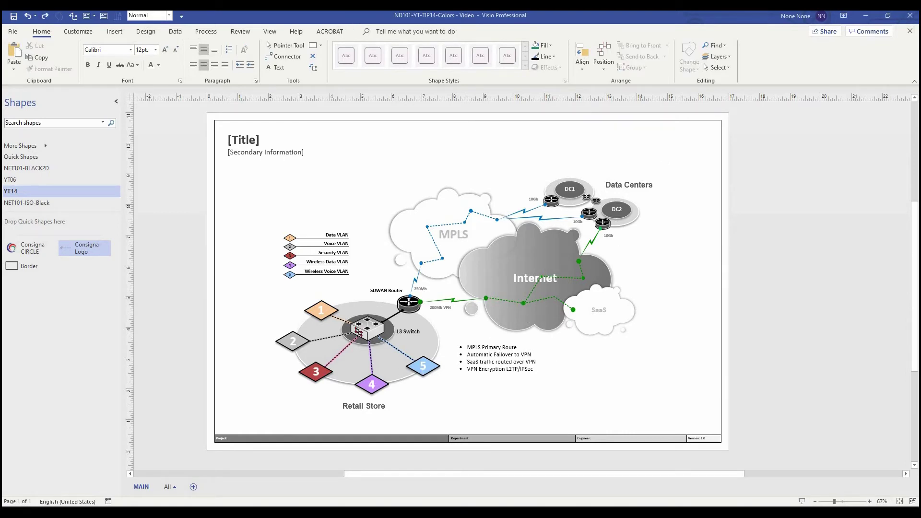
left_click(353, 436)
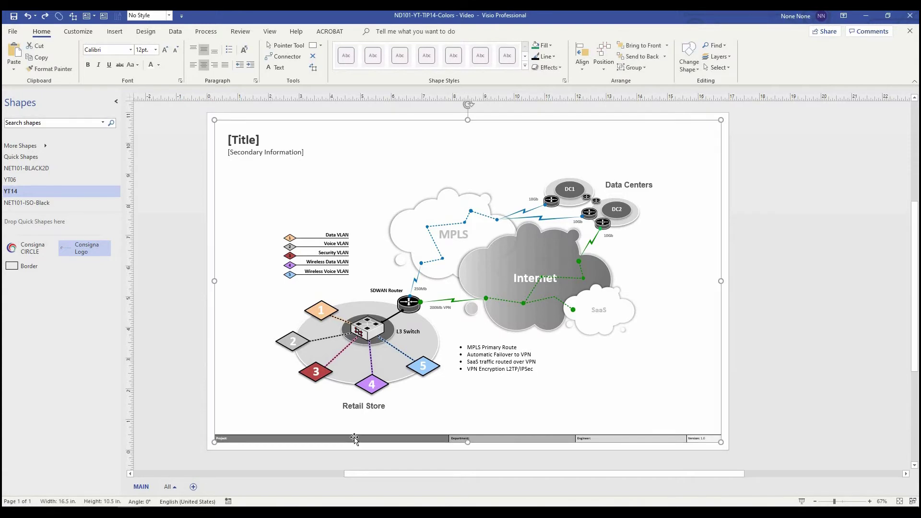
left_click(354, 437)
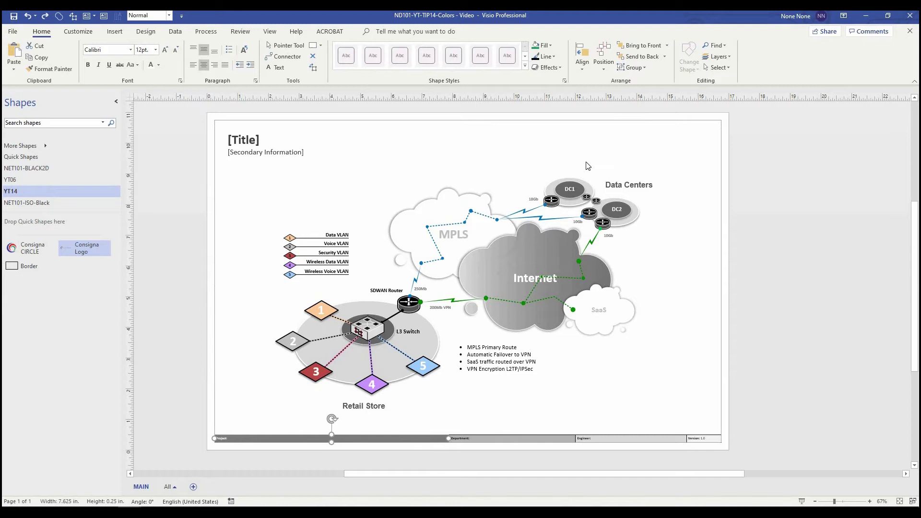
left_click(550, 44)
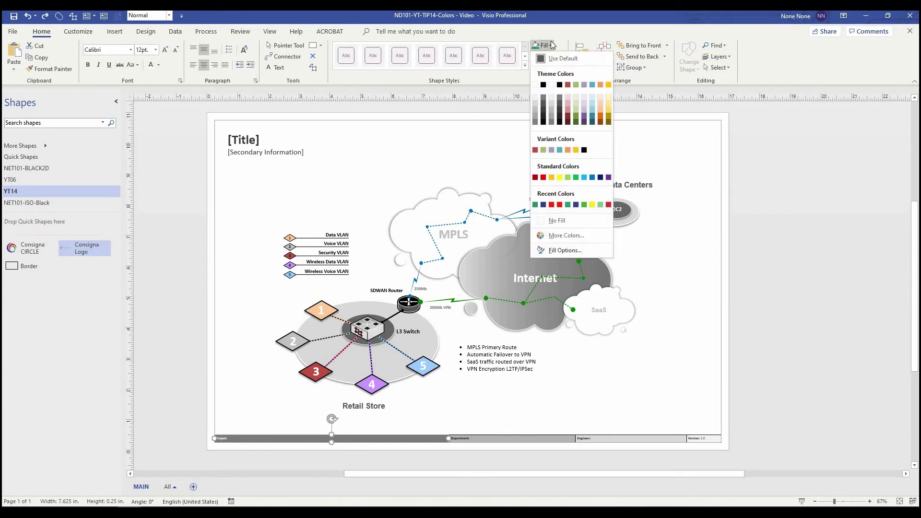
left_click(574, 235)
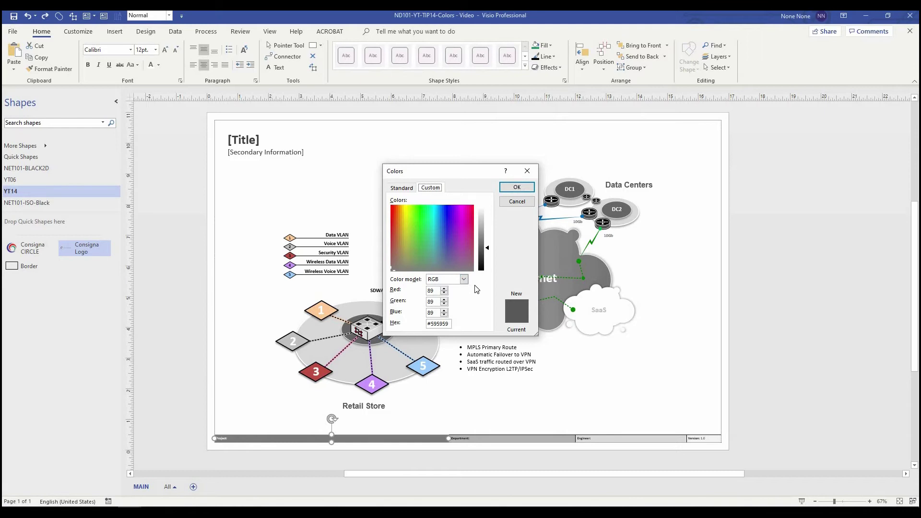
left_click(437, 290)
type("54")
type("62")
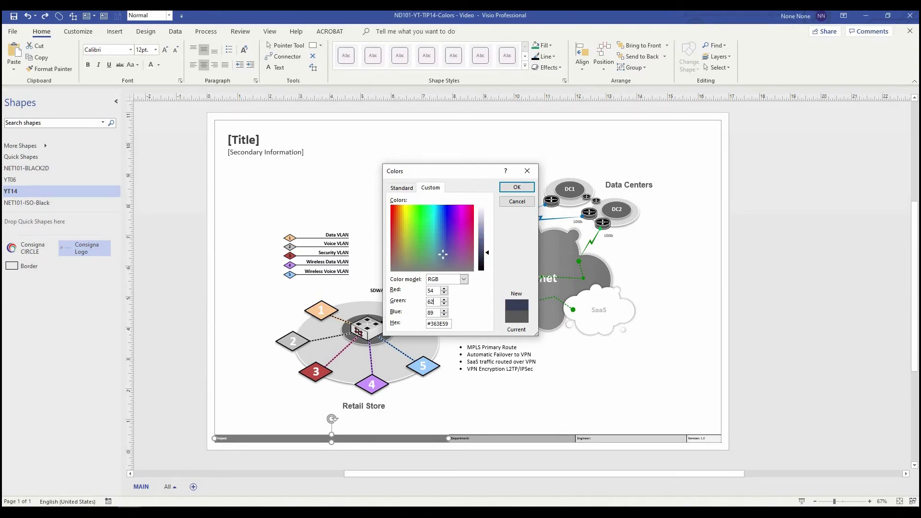
type("137")
key("Return")
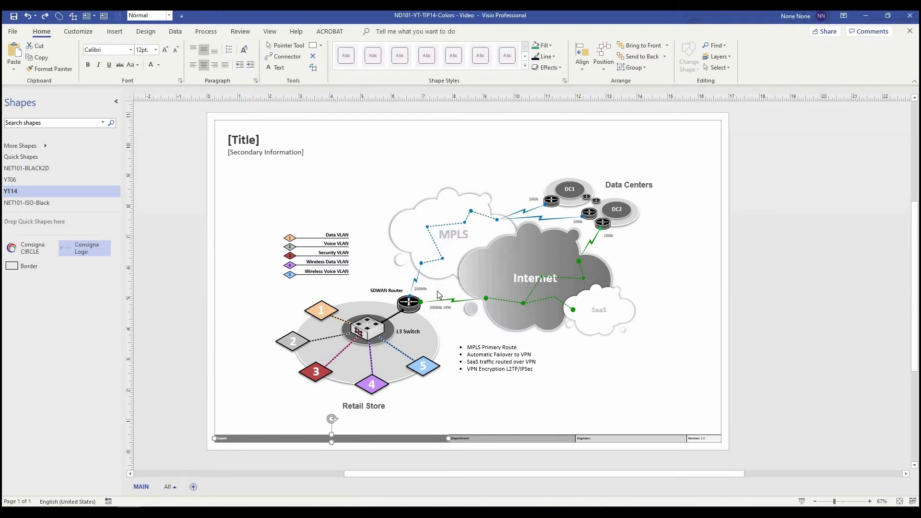
- Fill the Department footer bar with custom green RGB 37,145,104, then select the Engineer band
left_click(523, 437)
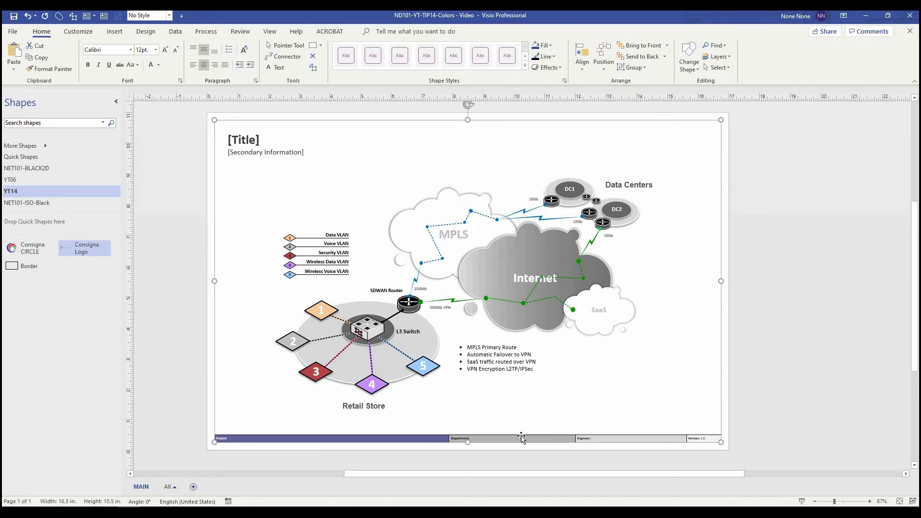
left_click(515, 438)
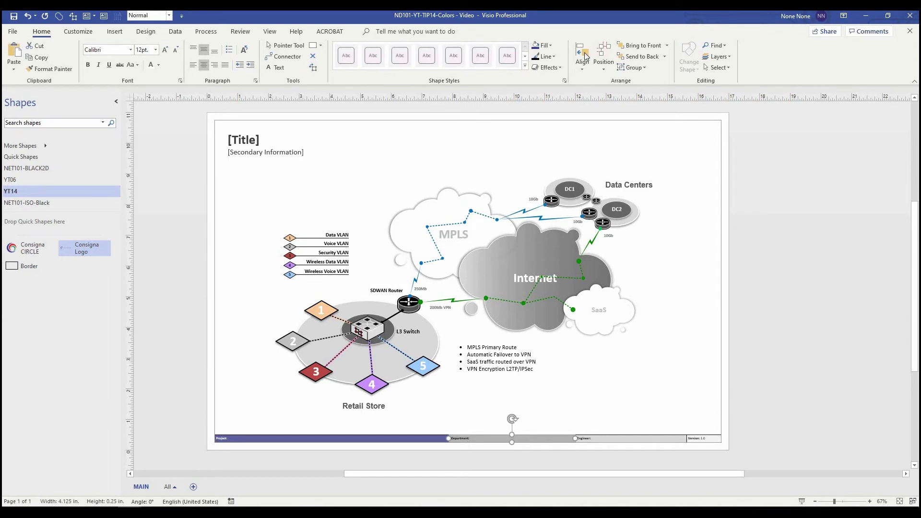
left_click(545, 45)
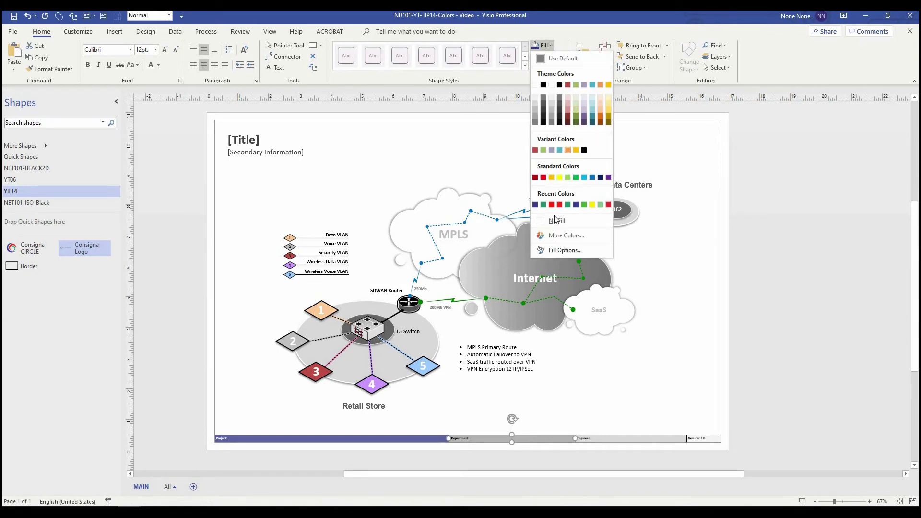
left_click(554, 236)
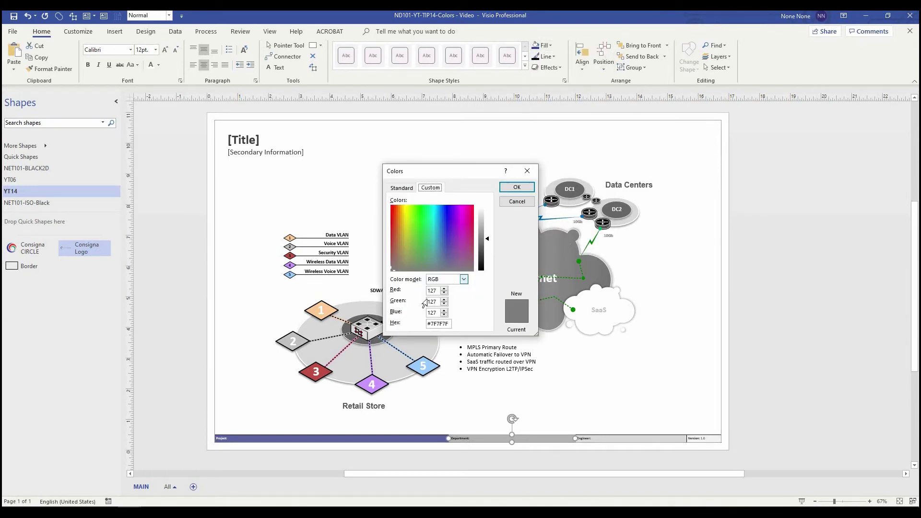
double_click(438, 290)
type("37")
type("1")
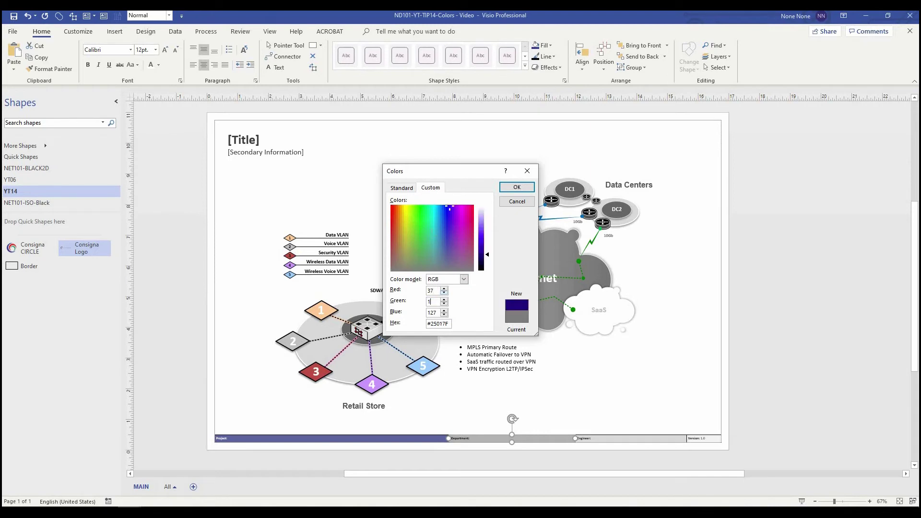
type("45")
type("104")
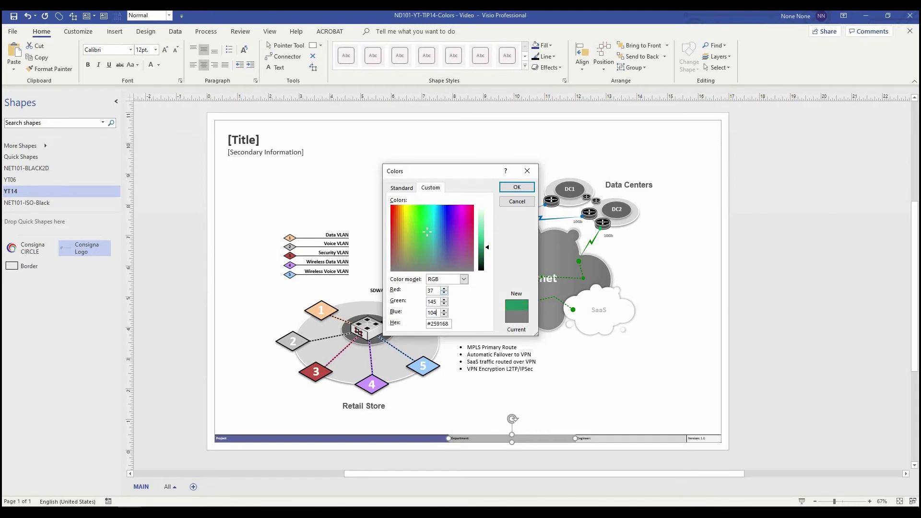
key("Return")
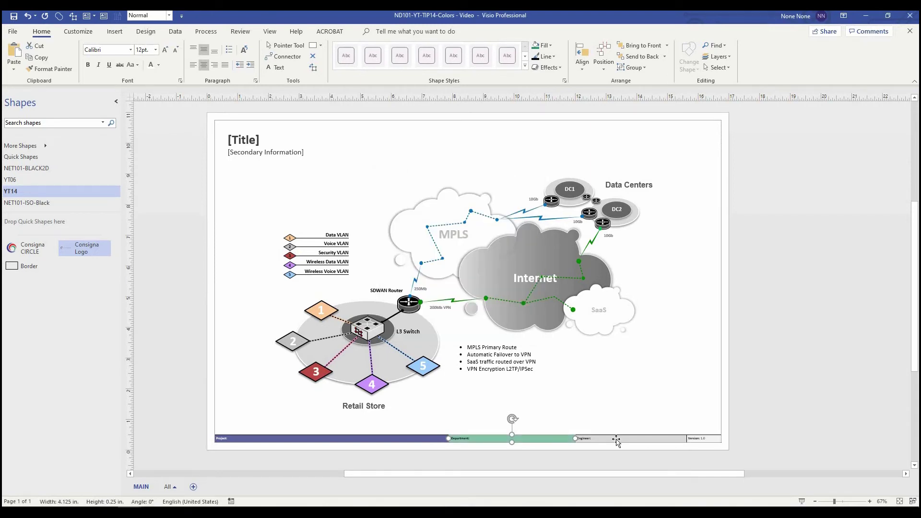
left_click(616, 439)
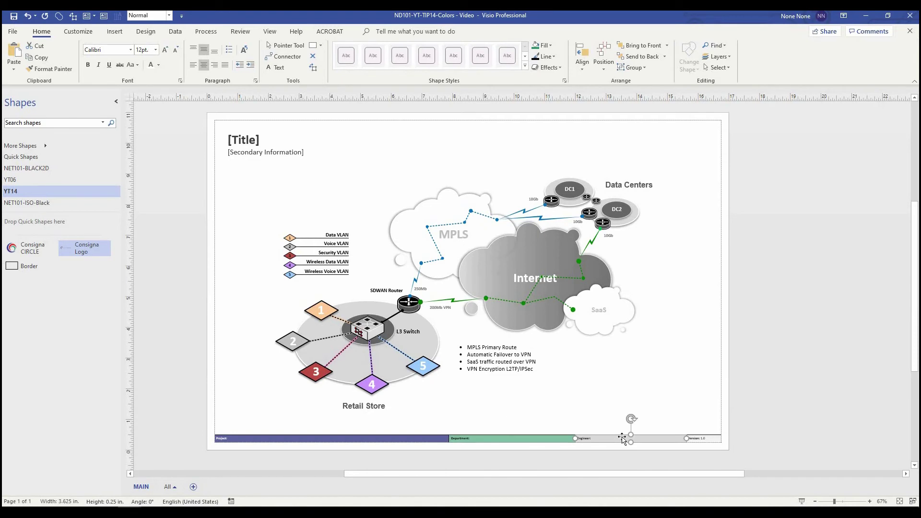
- Fill the Engineer footer band with a custom salmon colour using Red 255
left_click(551, 45)
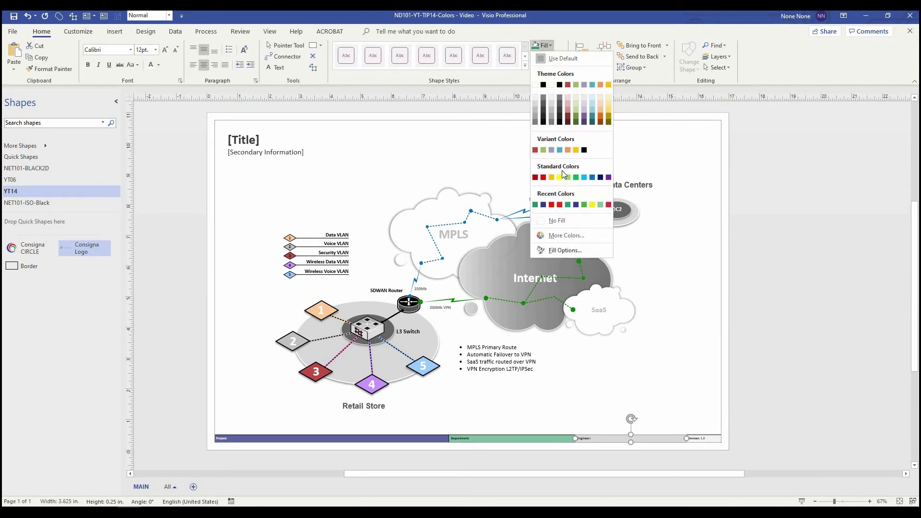
left_click(566, 236)
double_click(432, 290)
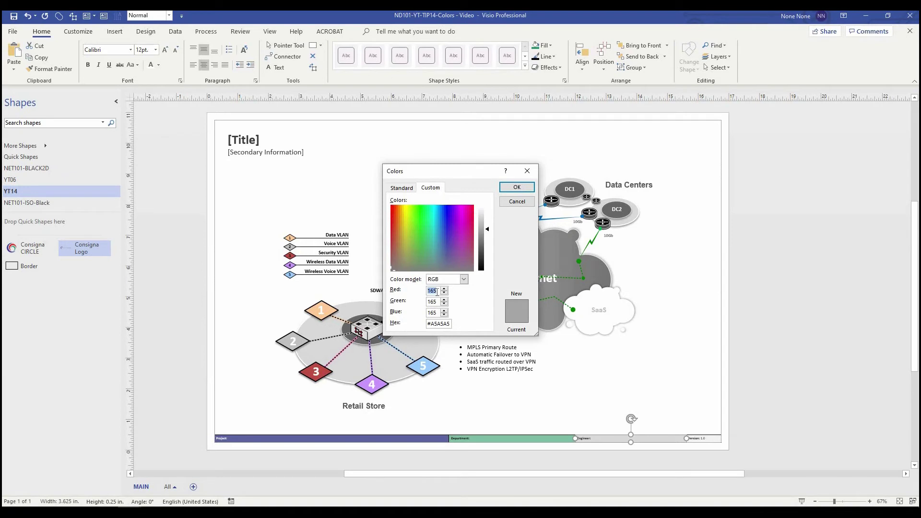
type("255")
key("Tab")
type("3")
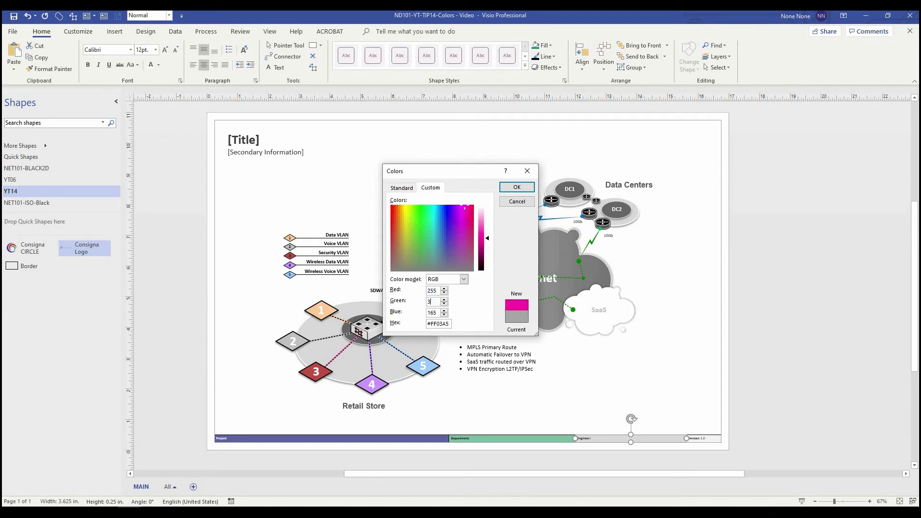
type("939")
key("Return")
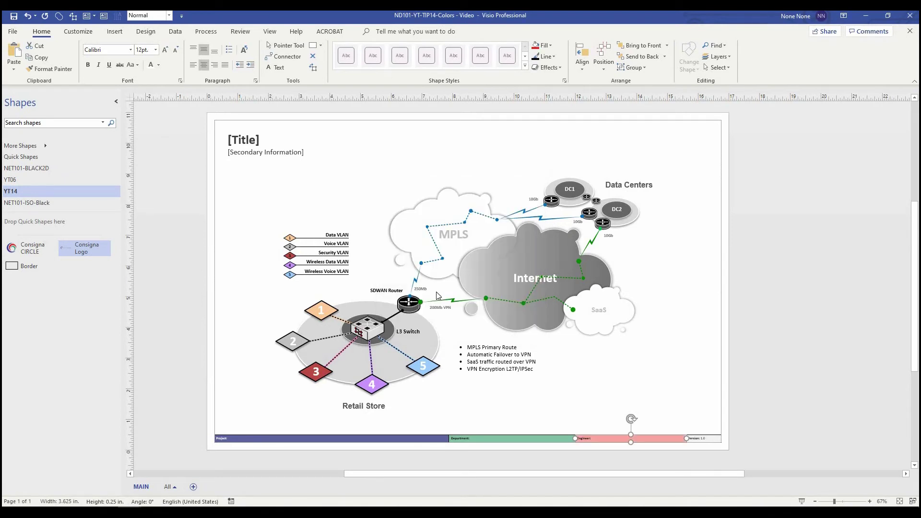
left_click(793, 394)
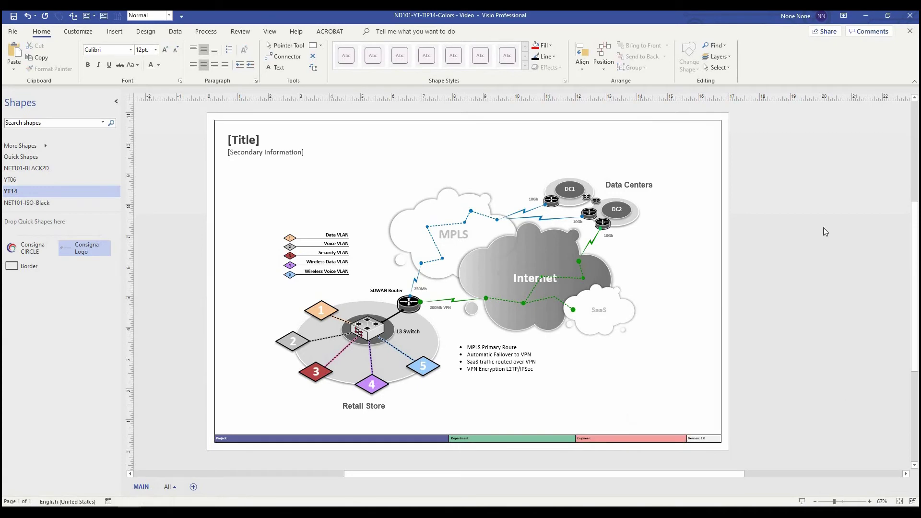
- Place the Consignia logo back at the page's top-right corner
key("ctrl+y")
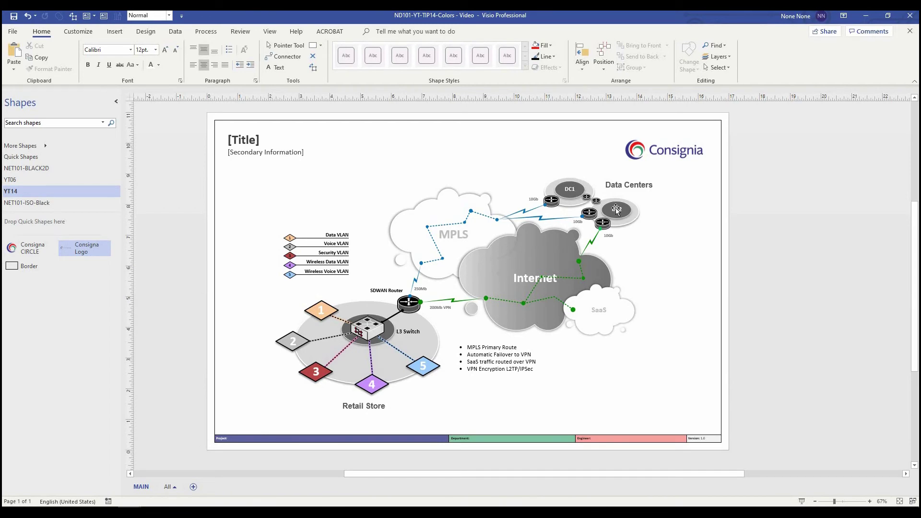
scroll(561, 192, "up", 1, "ctrl")
scroll(561, 196, "up", 2, "ctrl")
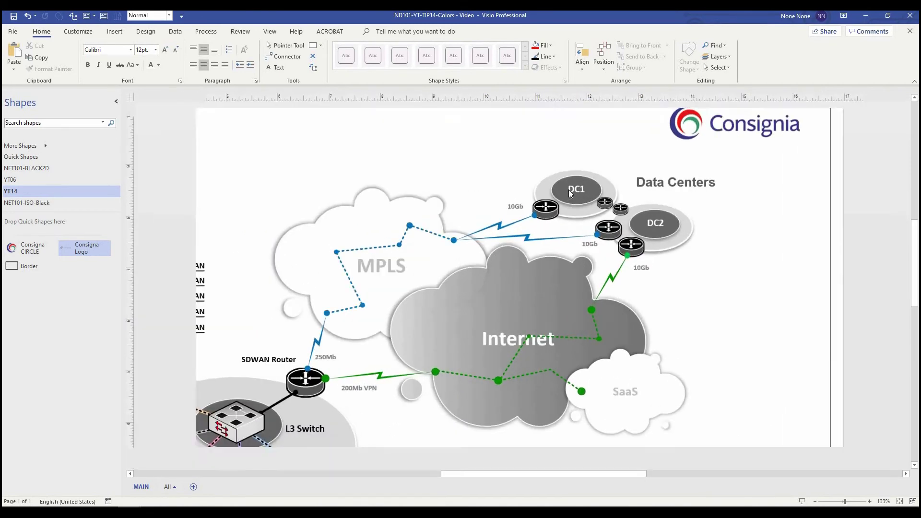
scroll(559, 203, "up", 1, "ctrl")
- Fill the DC1 disk with the recent dark blue and the DC2 disk with the recent green
left_click(559, 203)
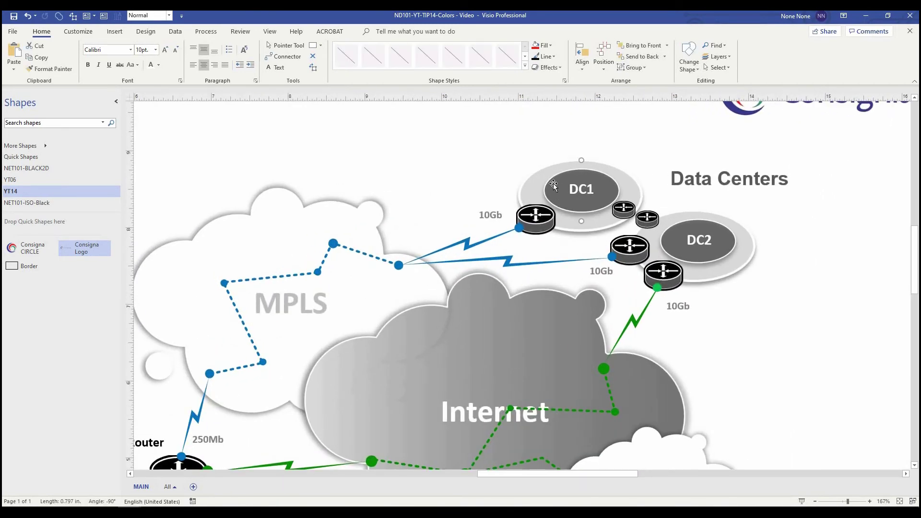
left_click(551, 46)
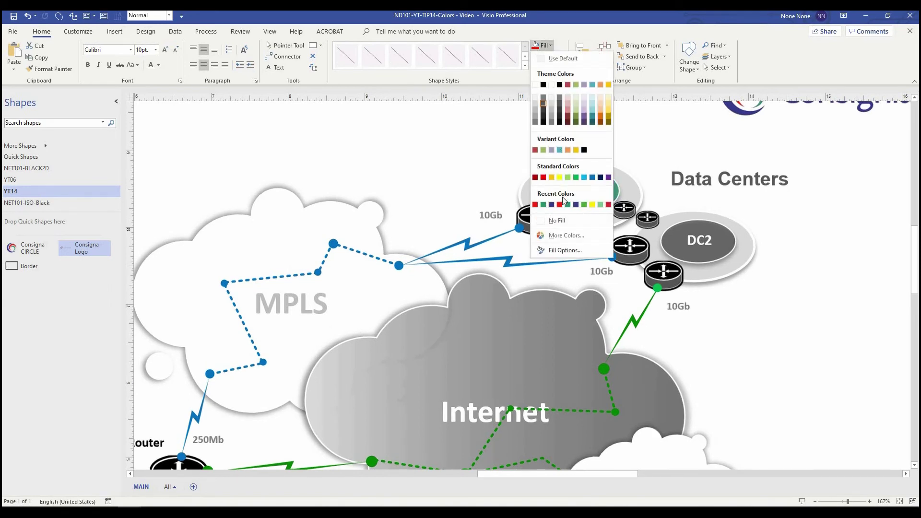
left_click(552, 205)
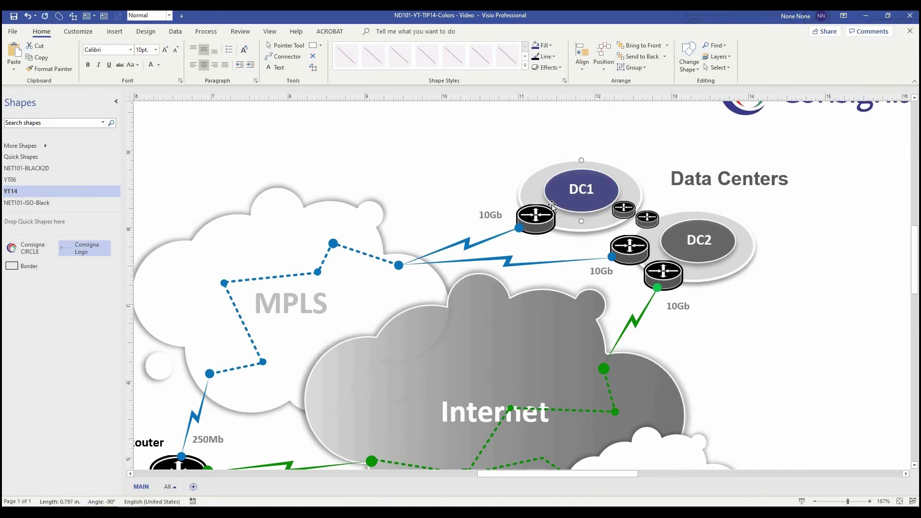
left_click(689, 225)
left_click(545, 46)
left_click(552, 206)
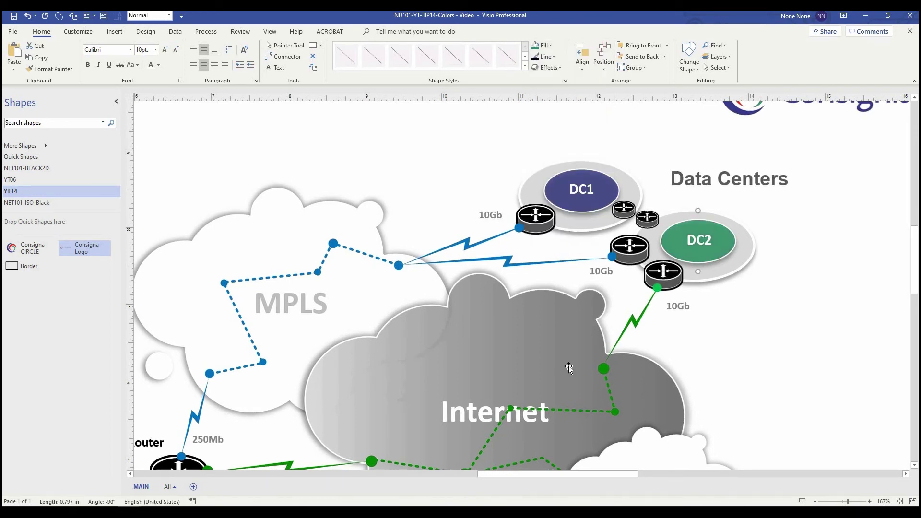
scroll(615, 229, "down", 3)
scroll(614, 229, "left", 3)
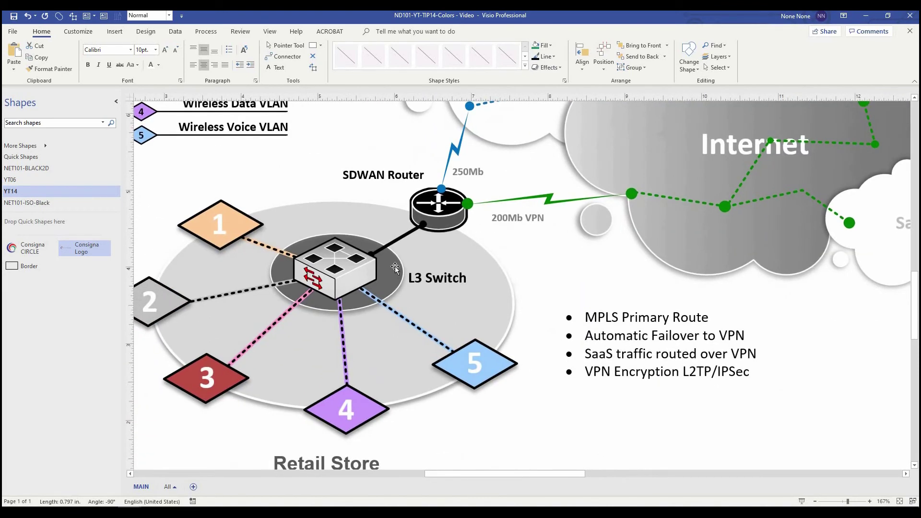
- Fill the ring beneath the L3 Switch with the recent red colour
left_click(398, 268)
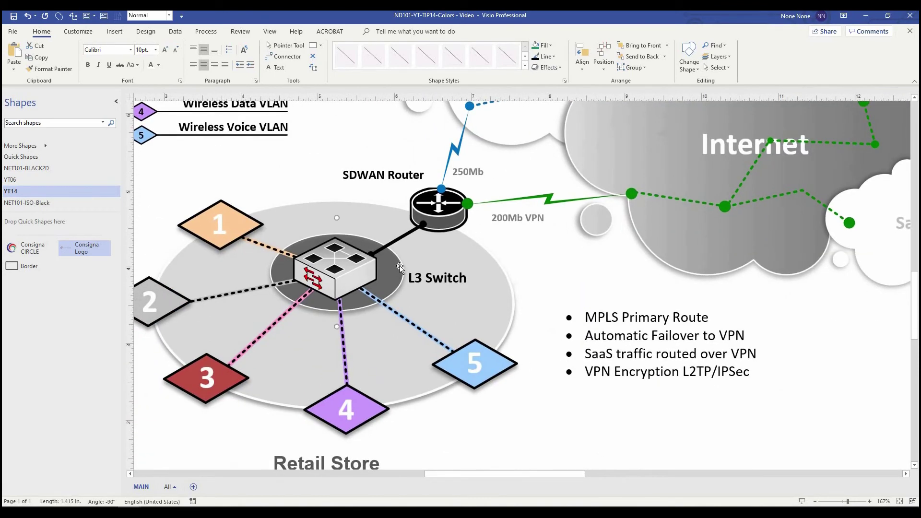
left_click(551, 44)
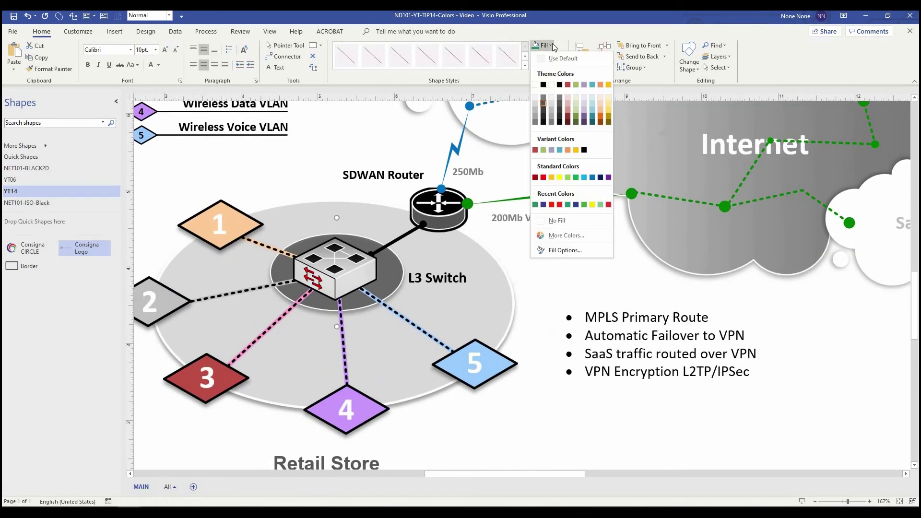
left_click(551, 204)
scroll(542, 240, "down", 3, "ctrl")
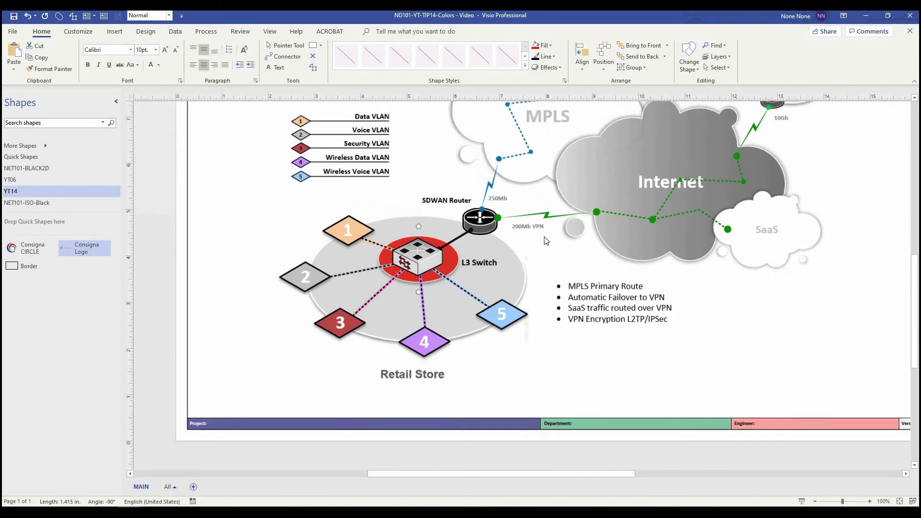
scroll(537, 259, "down", 2, "ctrl")
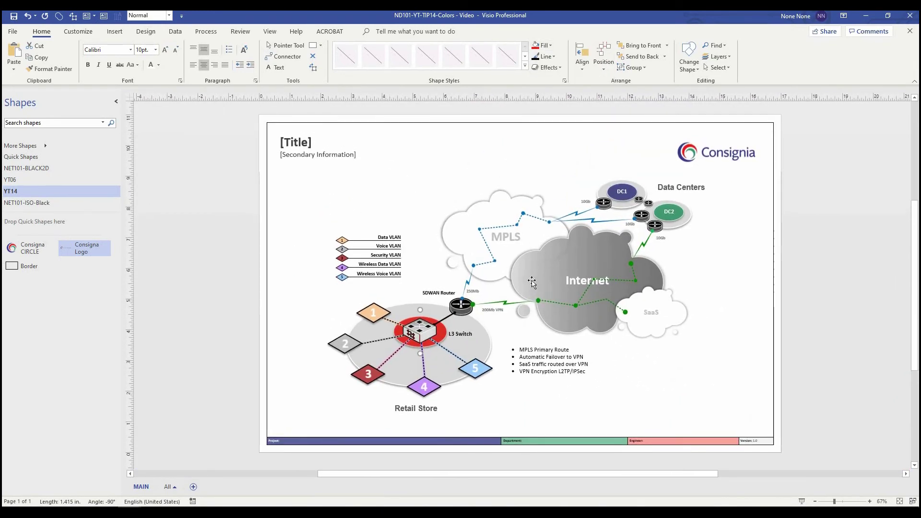
- Place the Consigna CIRCLE mark on the MPLS cloud top, sent to back and nudged lower
left_click_drag(29, 247, 441, 182)
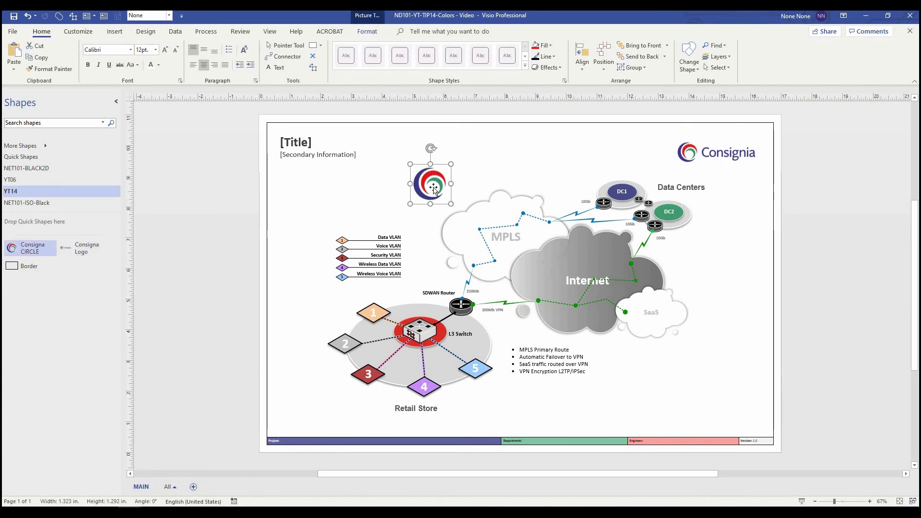
left_click_drag(434, 189, 482, 198)
scroll(482, 198, "up", 3, "ctrl")
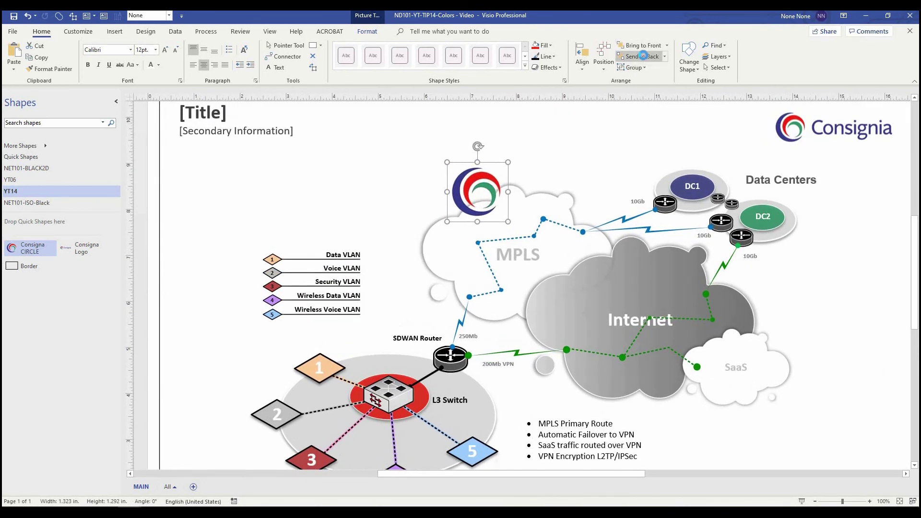
left_click(643, 56)
left_click_drag(483, 174, 483, 185)
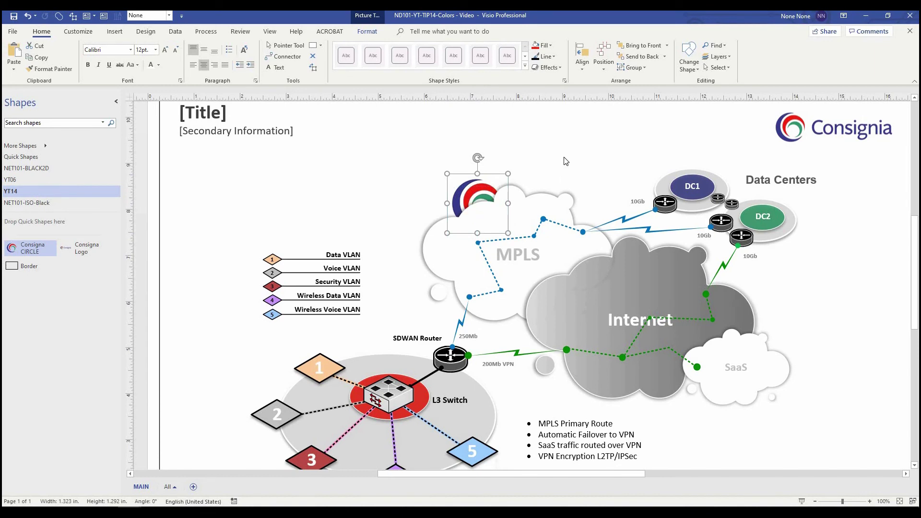
scroll(562, 157, "down", 3, "ctrl")
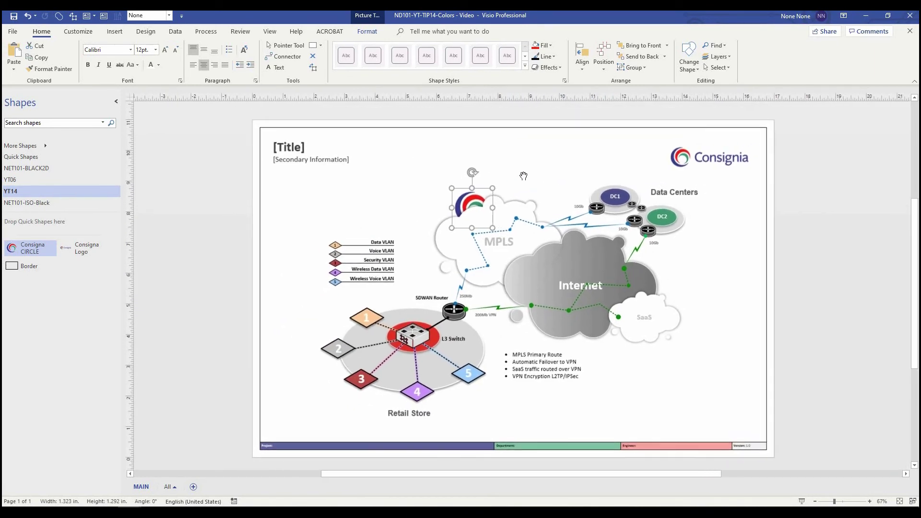
left_click(612, 174)
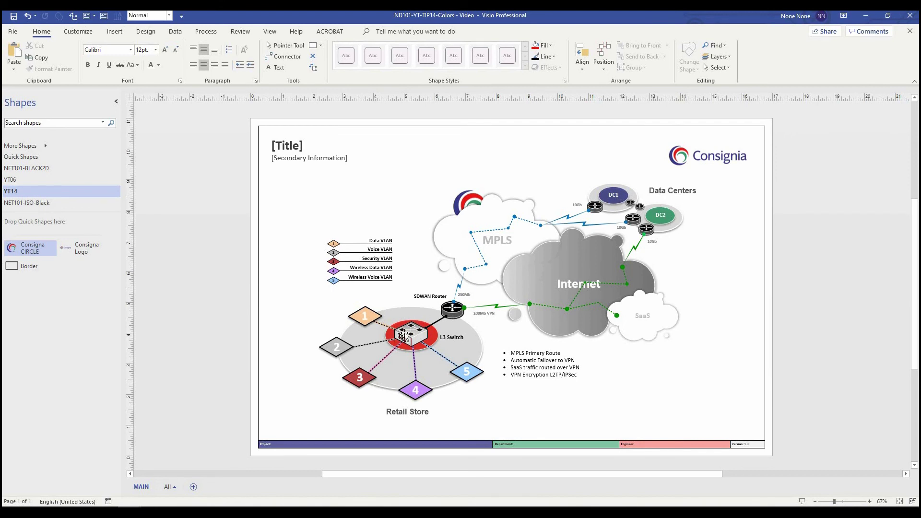
- Title the diagram 'Retail Store SDWAN' with subtitle 'High-Level Architecture'
double_click(288, 150)
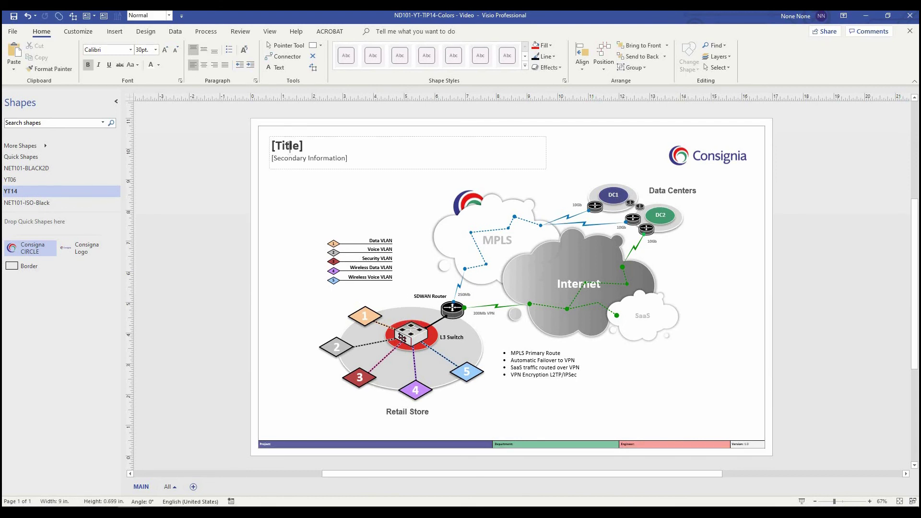
type("Retail Store SDWAN")
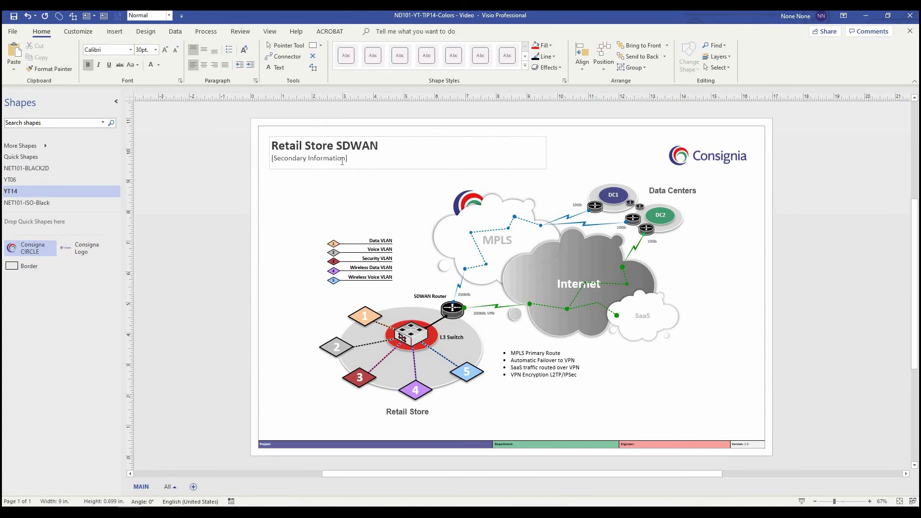
double_click(310, 158)
type("High-Level Architecture")
left_click(336, 180)
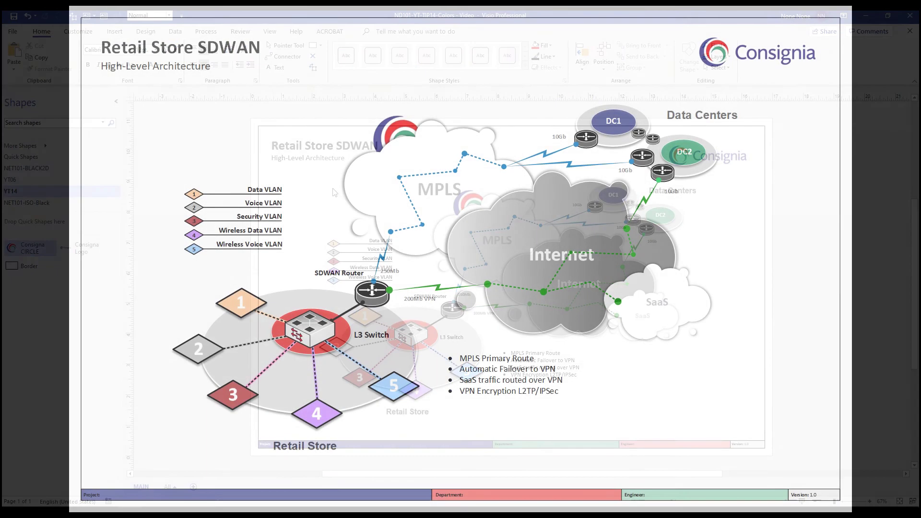